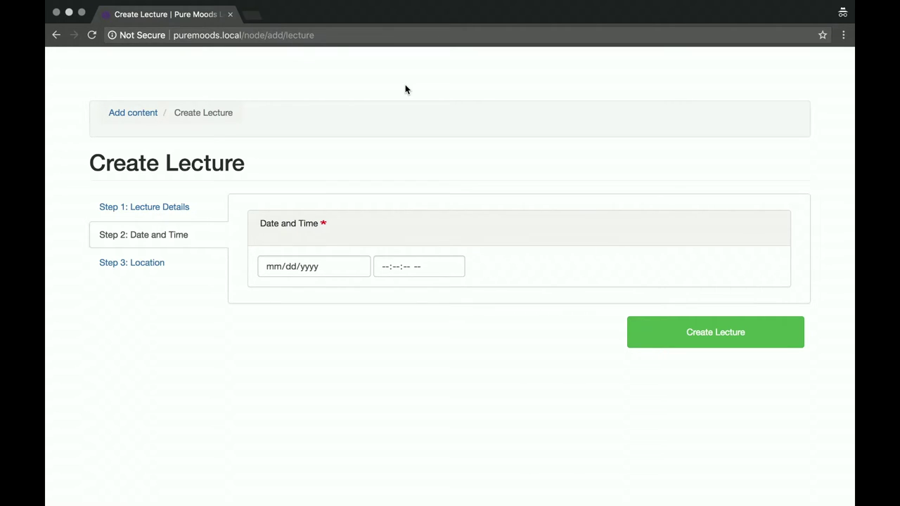
Step: Switch the lecture form to Step 1: Lecture Details and reduce the page zoom to 90%
click(201, 204)
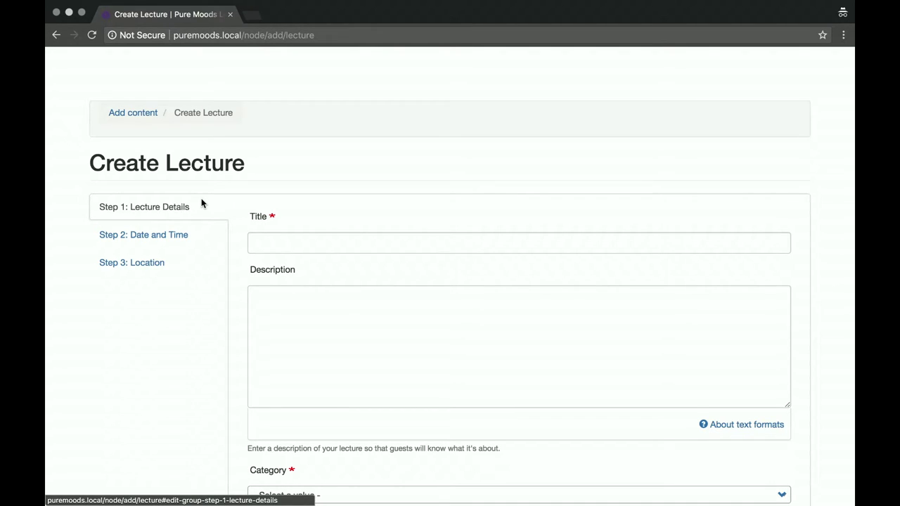
scroll(201, 203, down, 2)
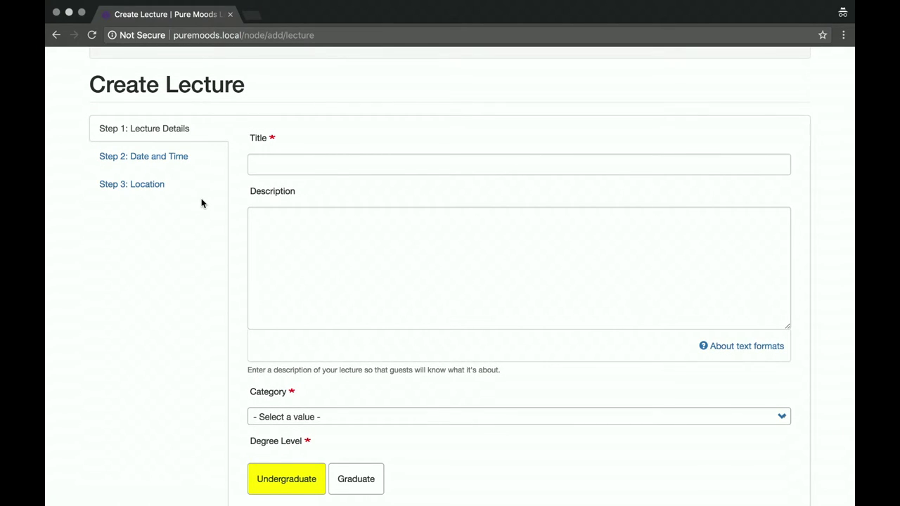
key(super+minus)
key(super+minus)
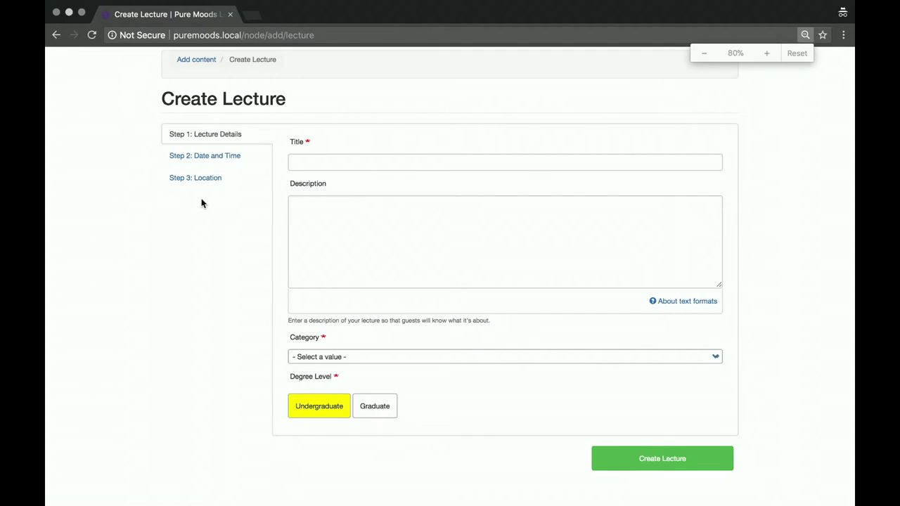
scroll(201, 203, up, 2)
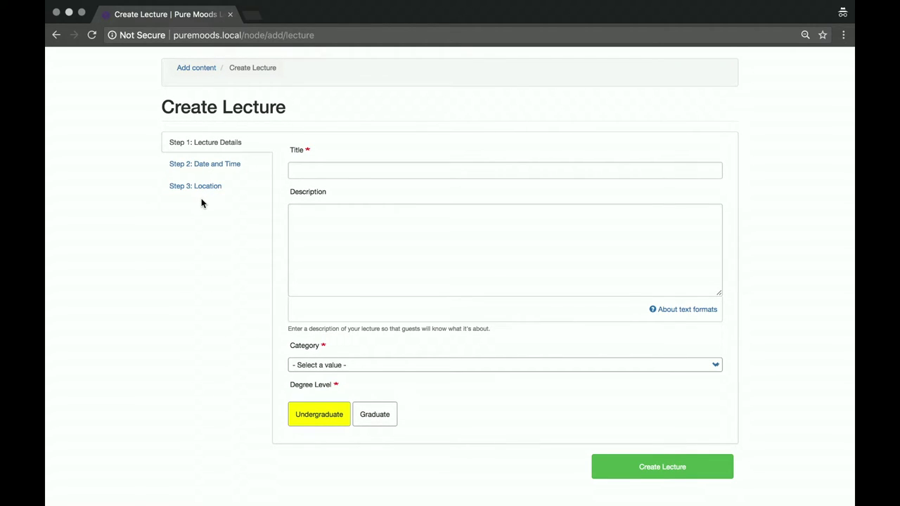
key(super+minus)
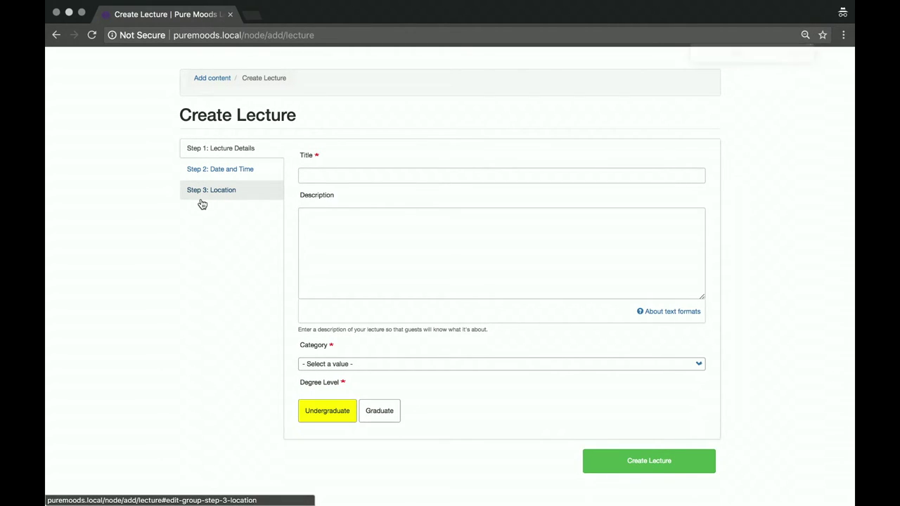
key(super+plus)
key(super+plus)
key(super+plus)
key(super+plus)
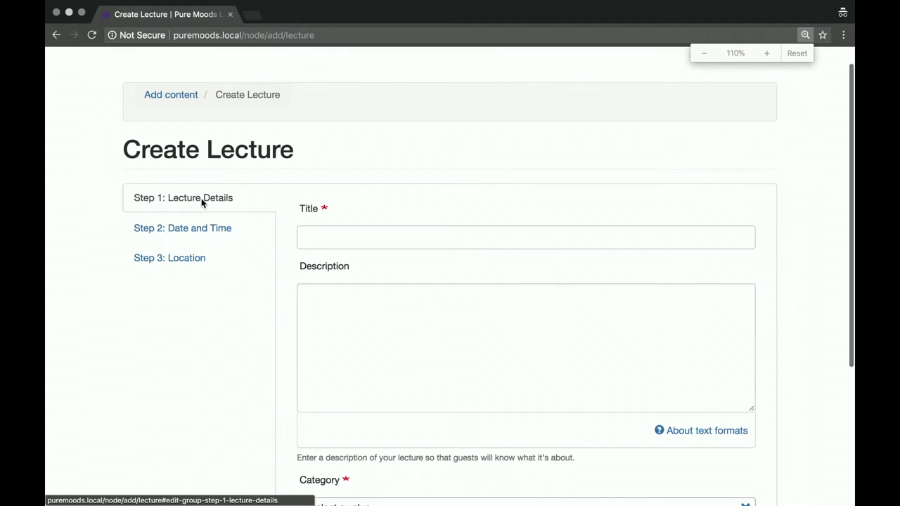
key(super+minus)
key(super+minus)
key(super+minus)
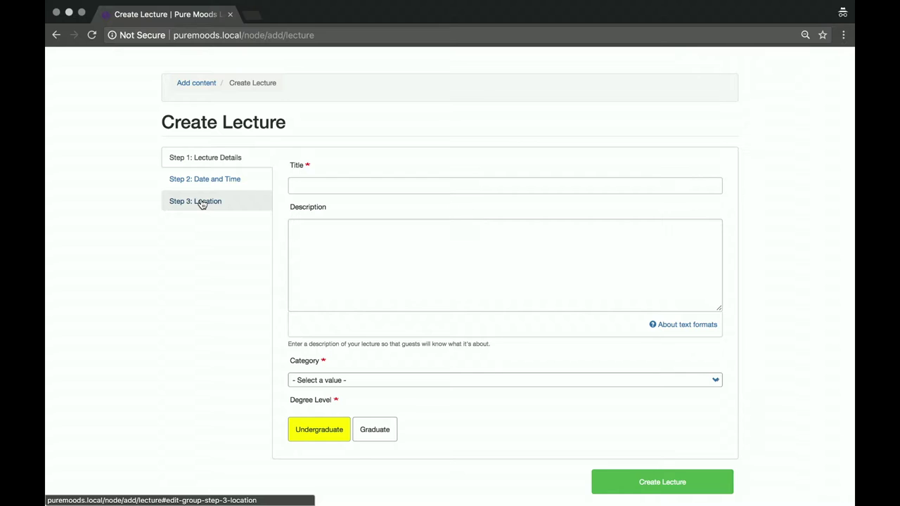
key(super+plus)
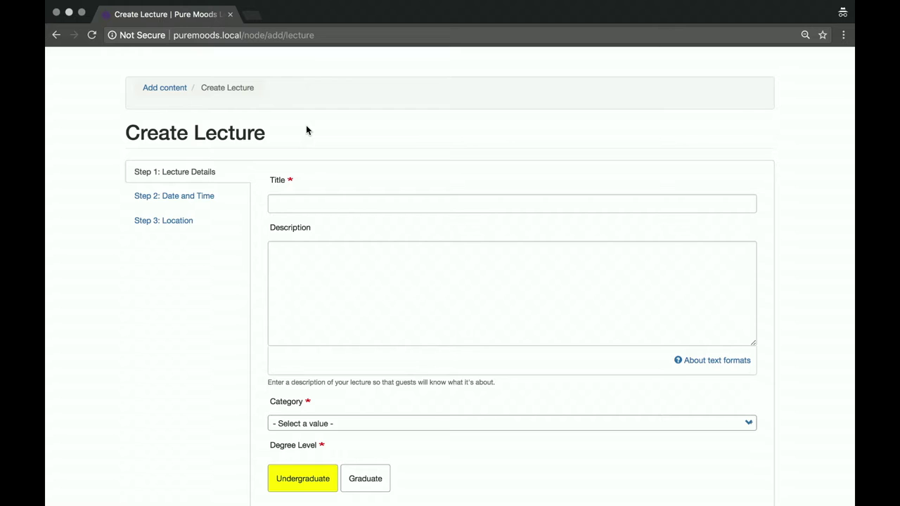
Step: Examine the lecture details fields from Title to Degree Level, including the Title label
scroll(279, 152, down, 3)
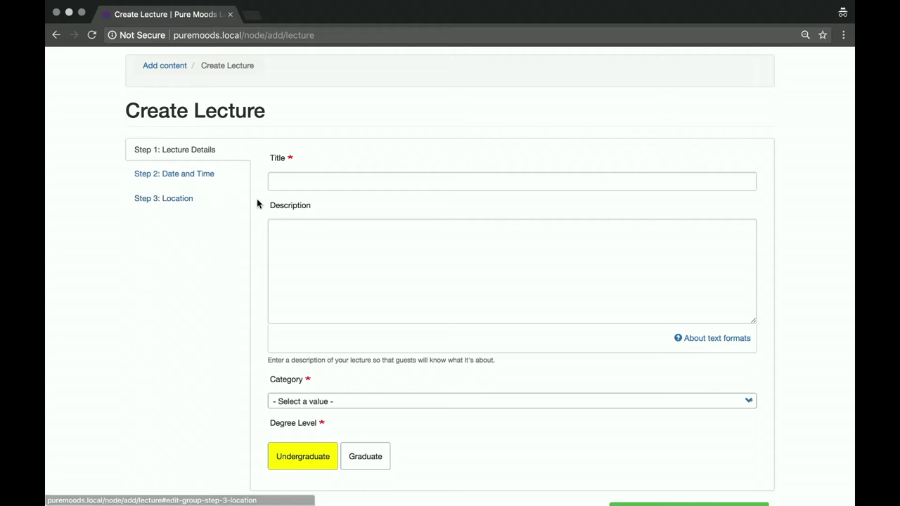
scroll(256, 201, down, 2)
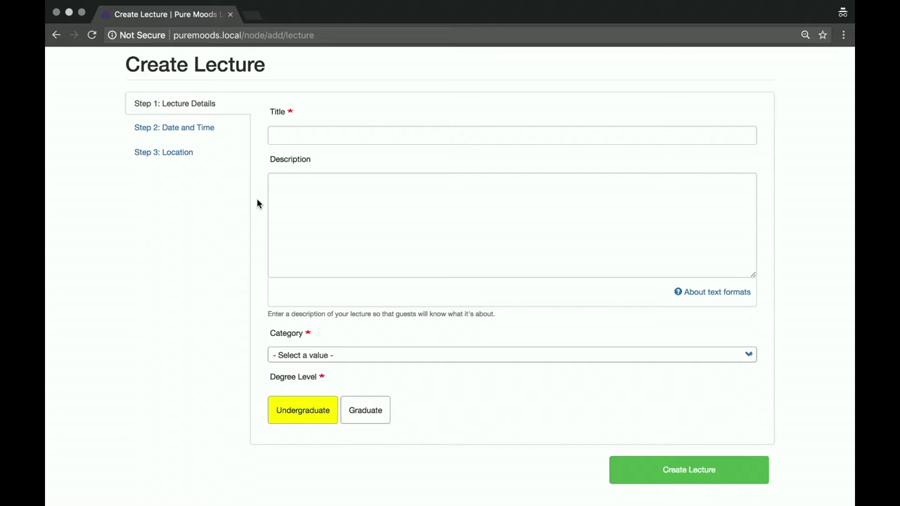
scroll(231, 134, up, 2)
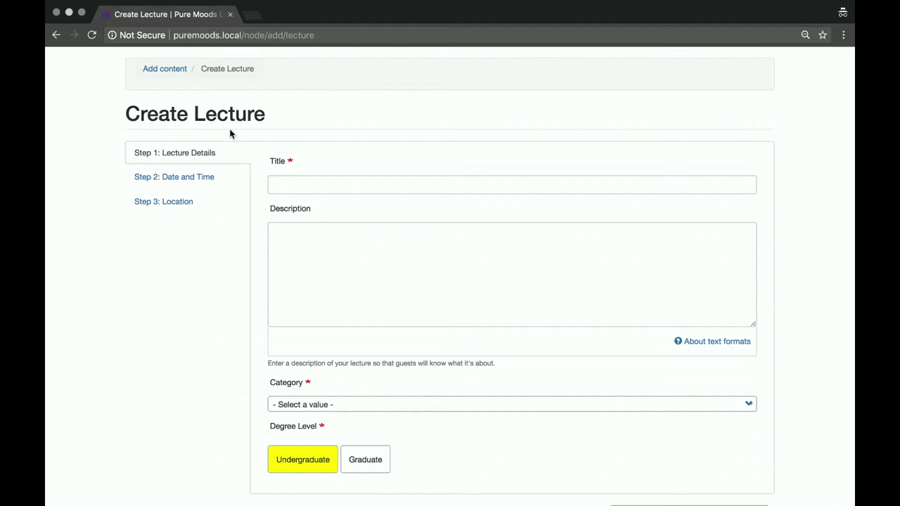
click(297, 183)
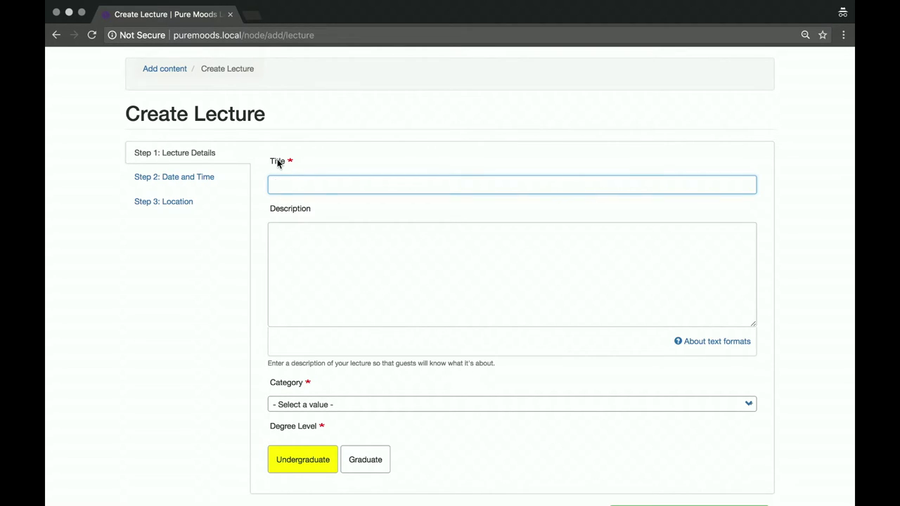
double_click(279, 162)
click(278, 163)
Step: Open the developer tools with enlarged text and inspect the markup of the Degree Level label
key(super+alt+j)
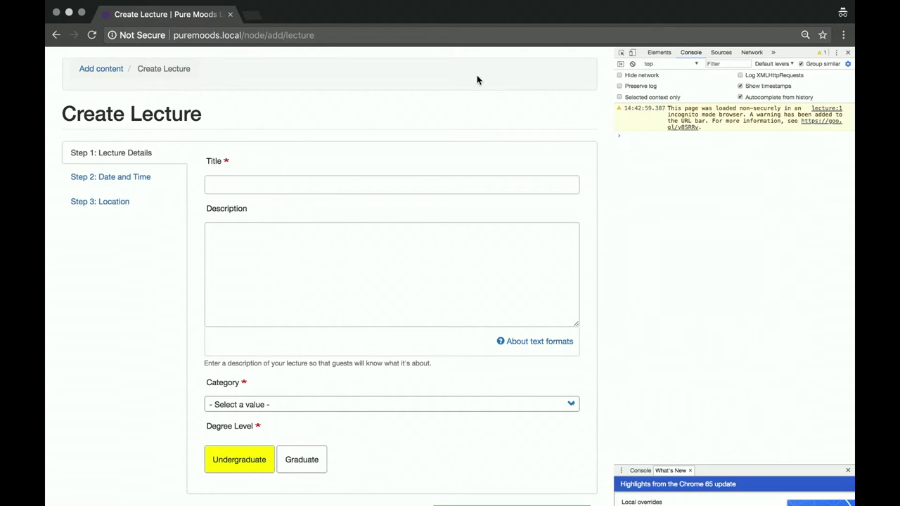
click(622, 53)
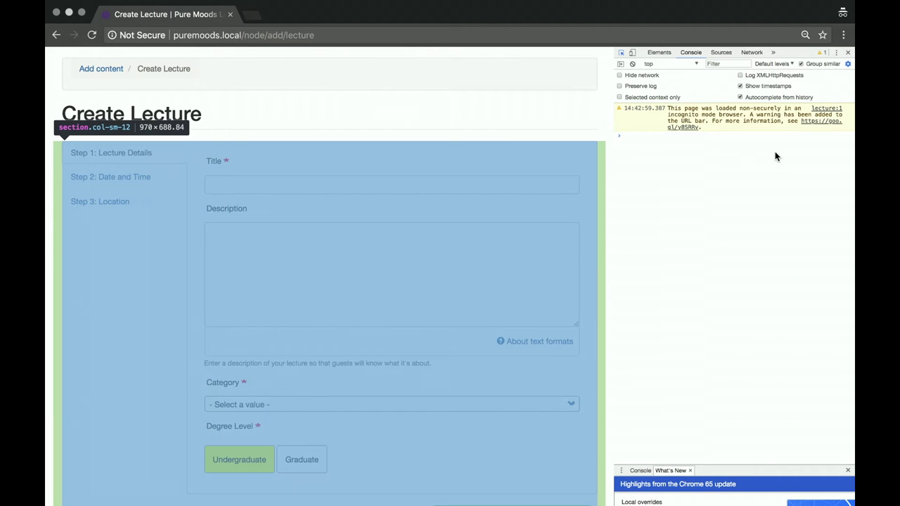
key(super+equal)
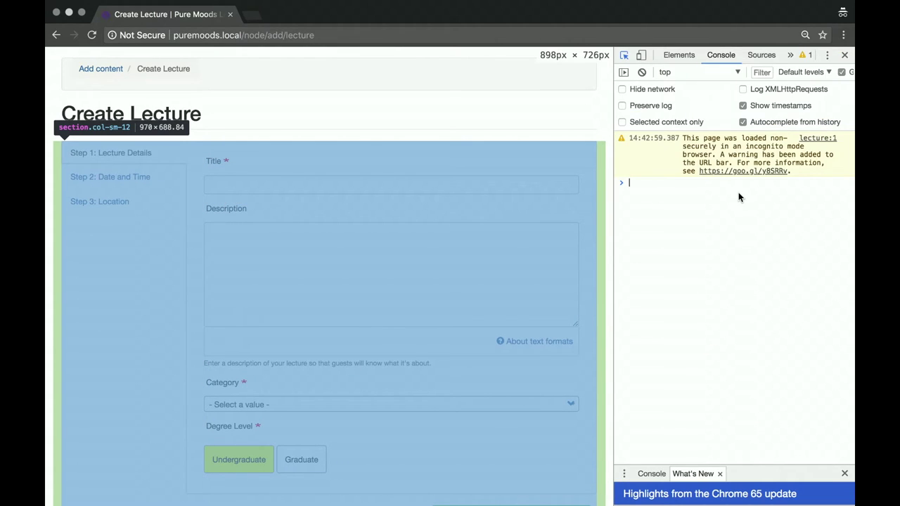
key(super+equal)
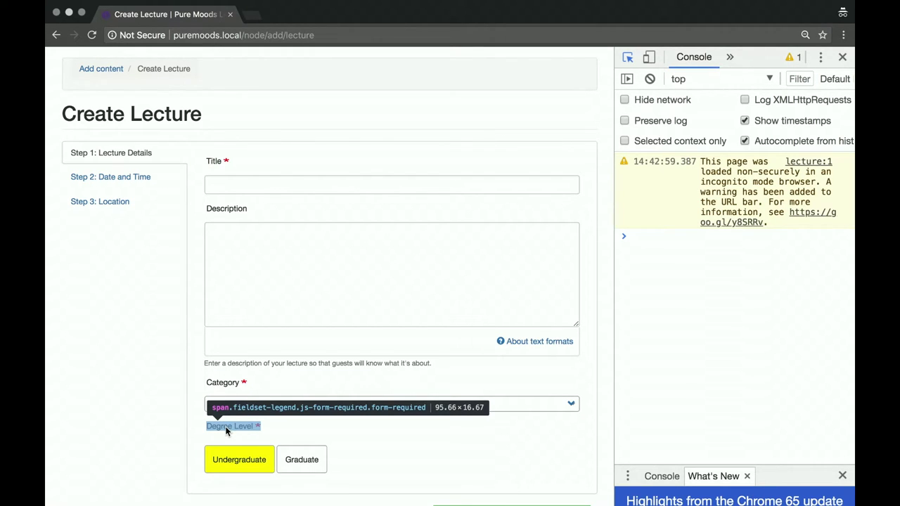
click(224, 426)
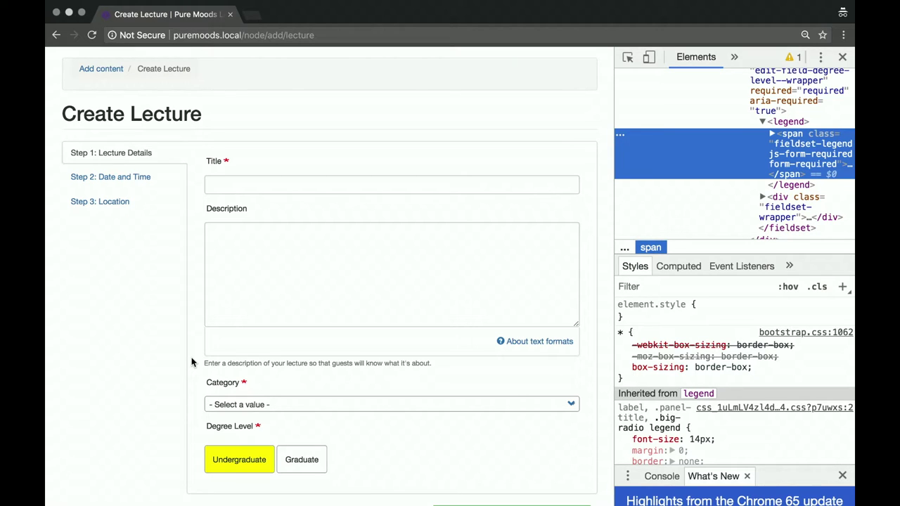
Step: Enter "My cool lecture about pure moods" as the lecture title
click(253, 239)
click(232, 182)
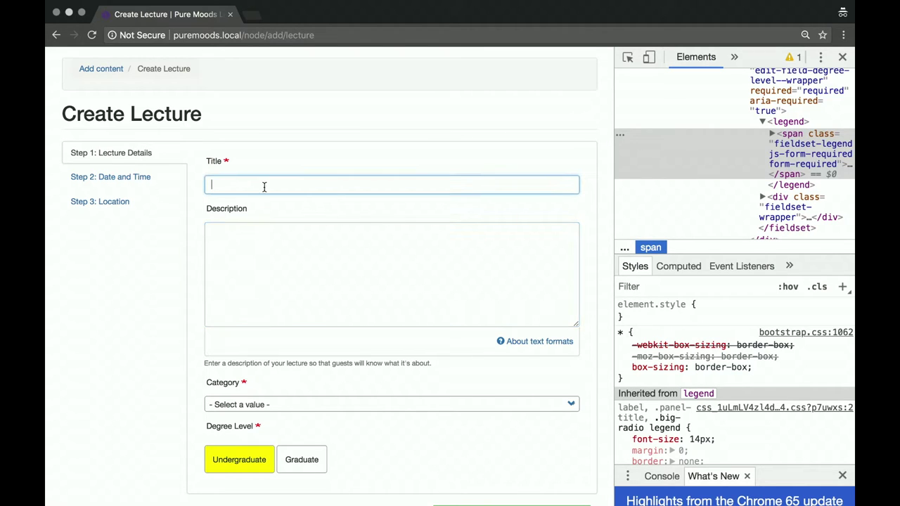
text(My cool lecture about pure moods)
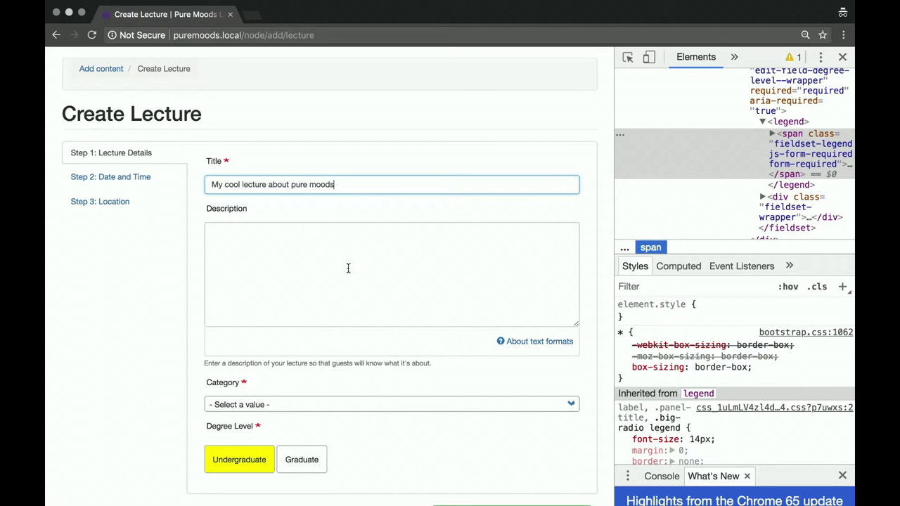
Step: Examine the empty Description field and highlight the help text beneath it
click(309, 258)
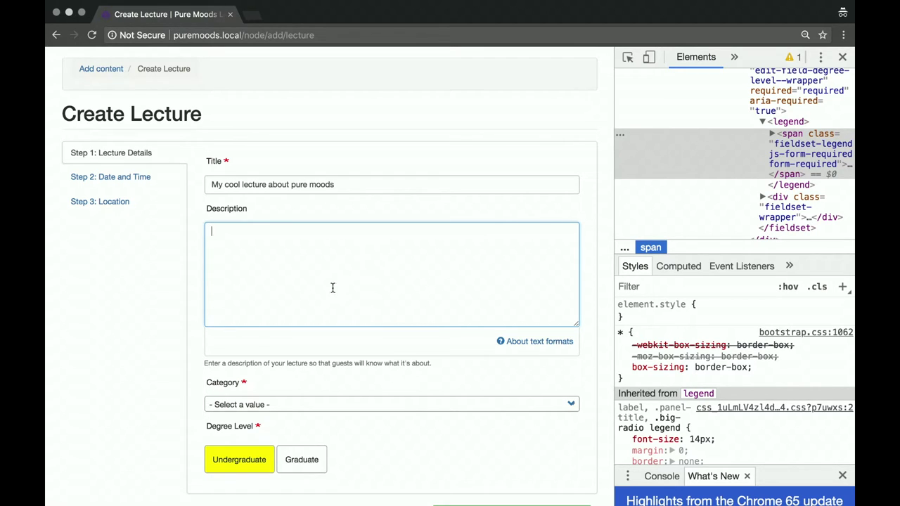
double_click(279, 363)
triple_click(280, 363)
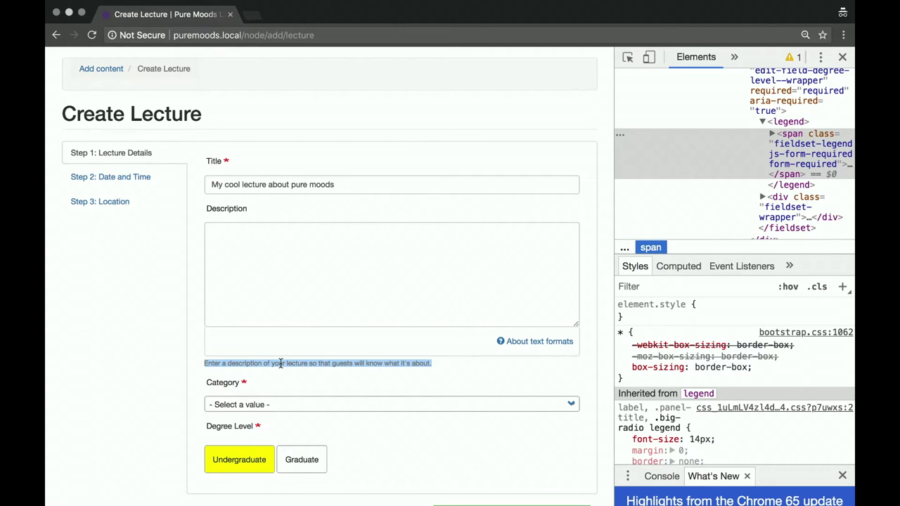
click(279, 362)
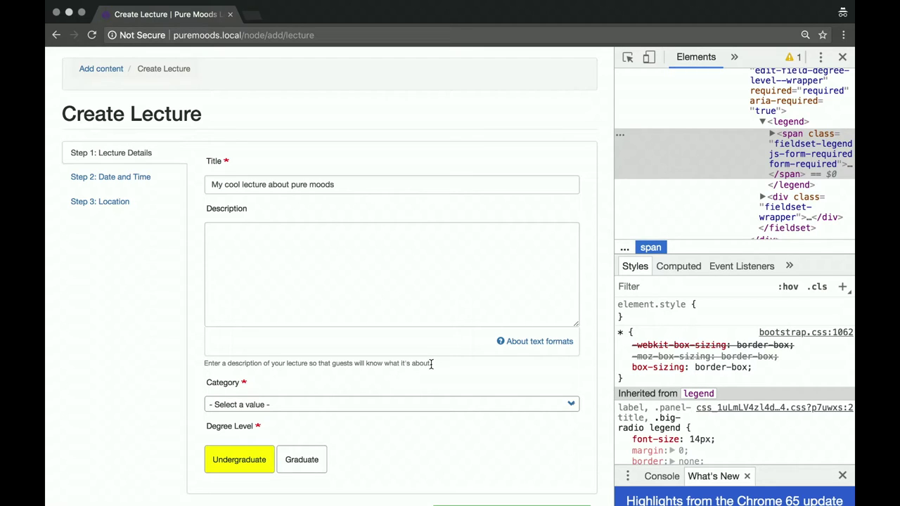
Step: Review the Compose tips page on text formats and return to the lecture form's Description field
click(527, 343)
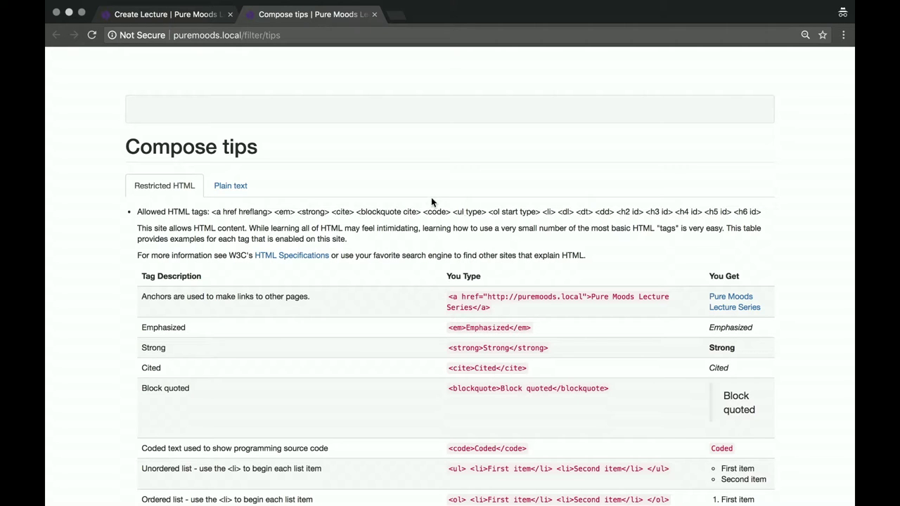
scroll(392, 163, down, 10)
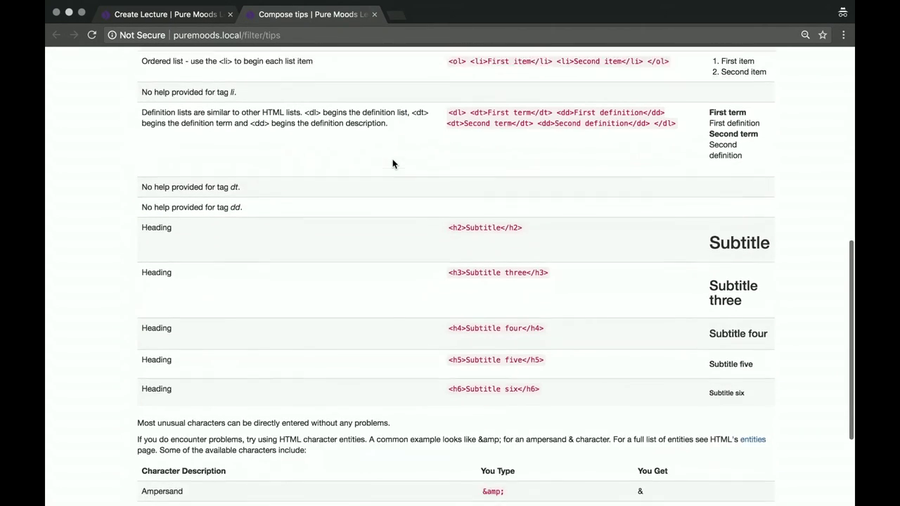
scroll(393, 164, up, 10)
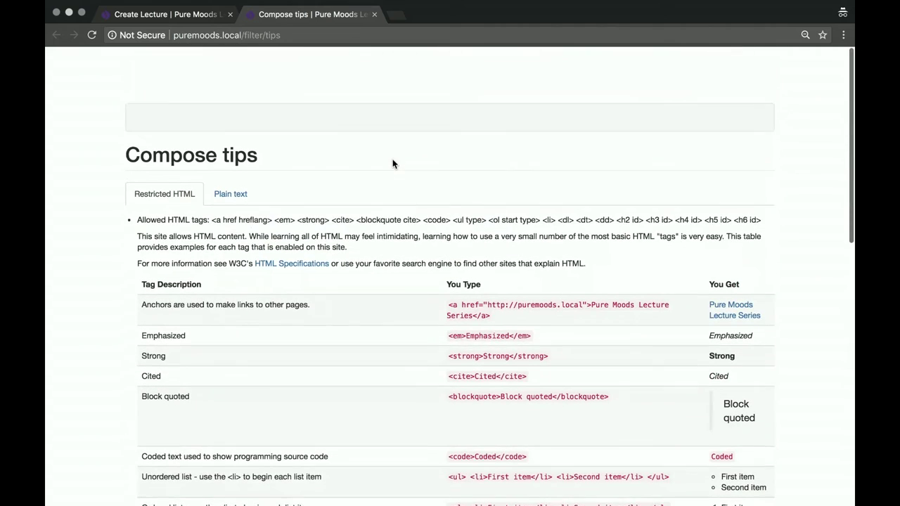
click(180, 15)
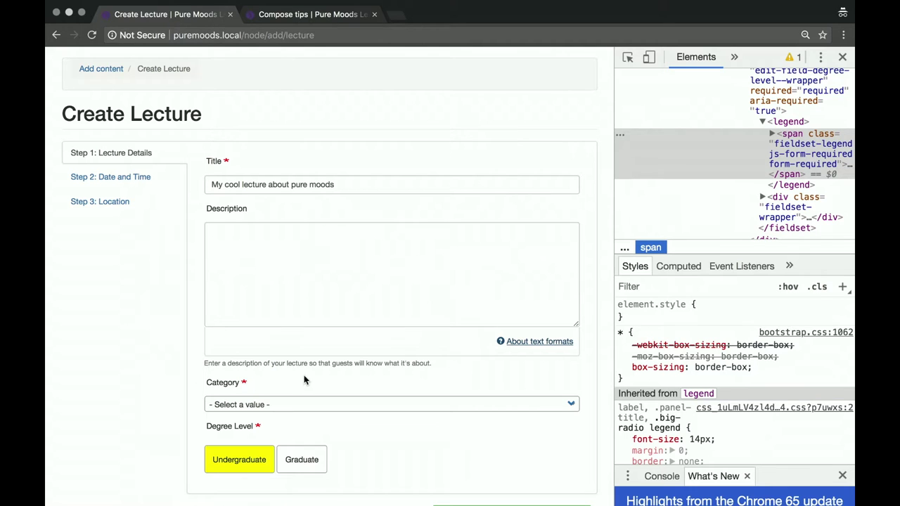
click(332, 282)
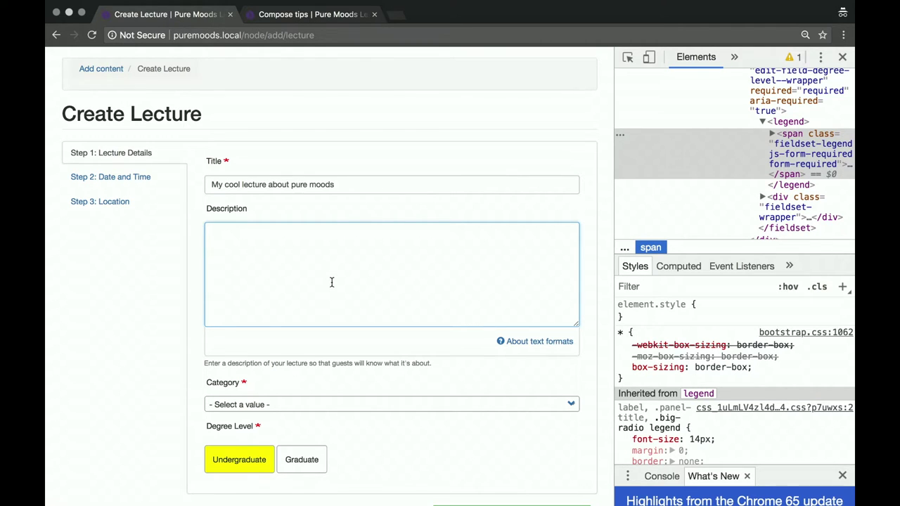